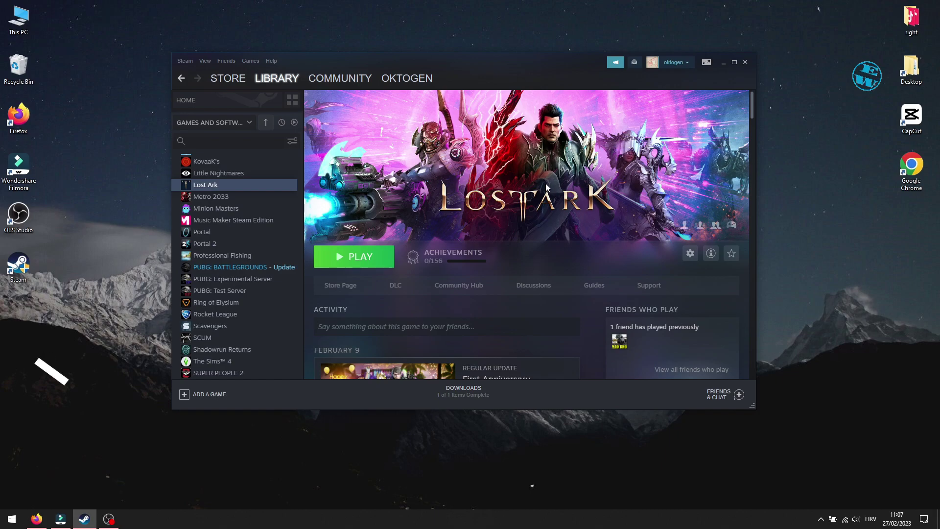
Search automatically for a newer GeForce GTX 1070 driver in Device Manager, confirming the best one is installed
click(722, 63)
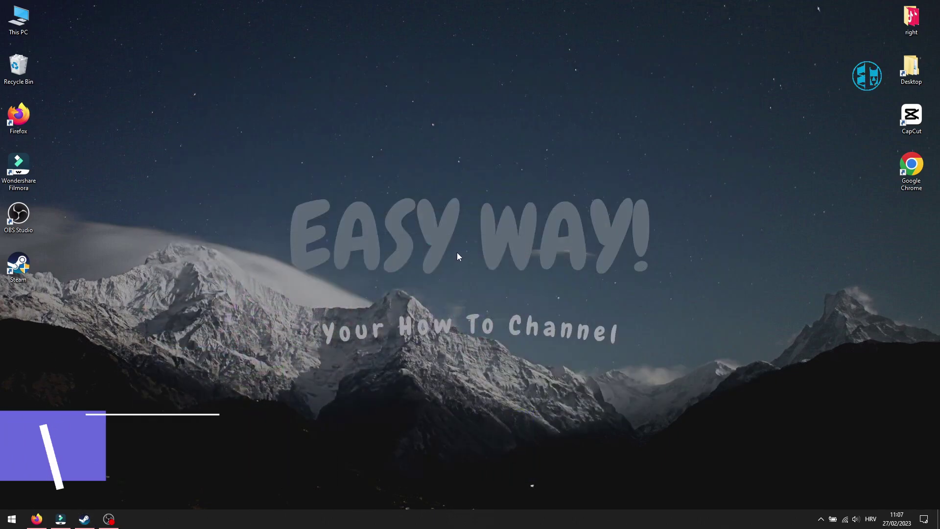
right_click(12, 518)
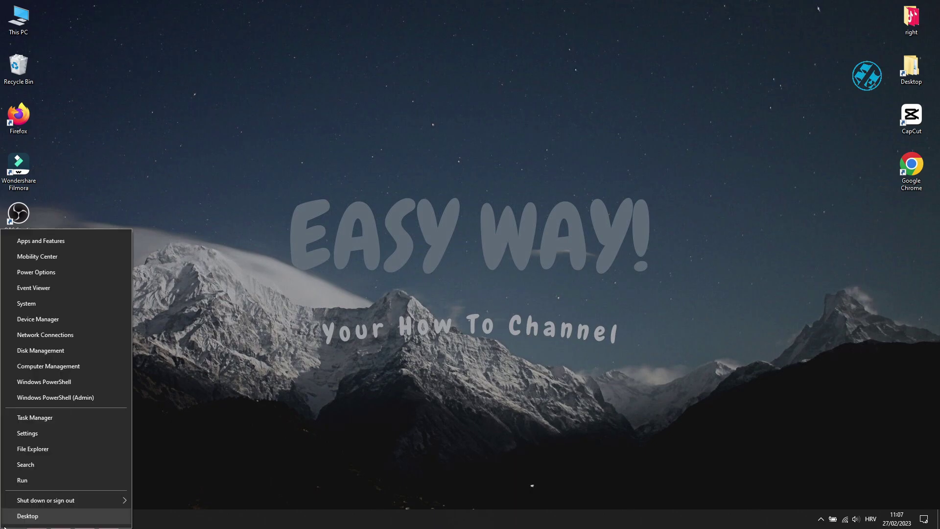
click(35, 320)
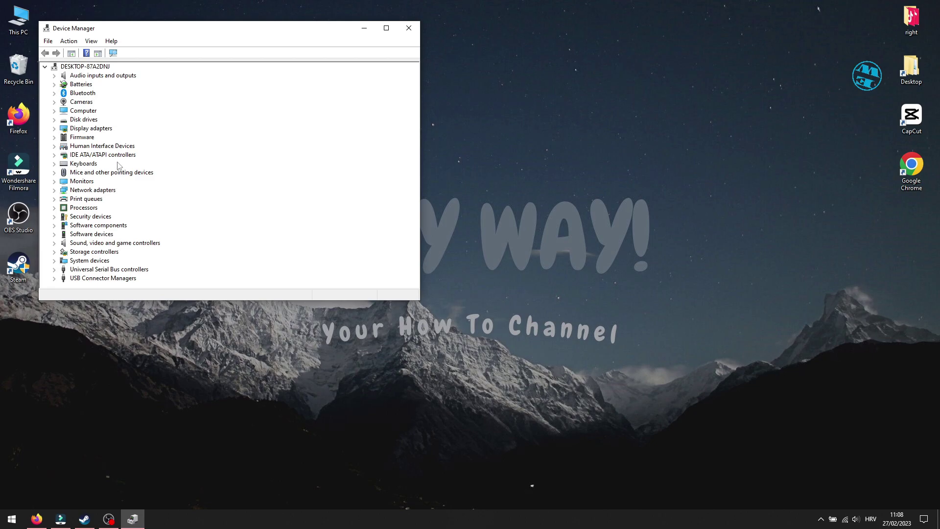
click(54, 129)
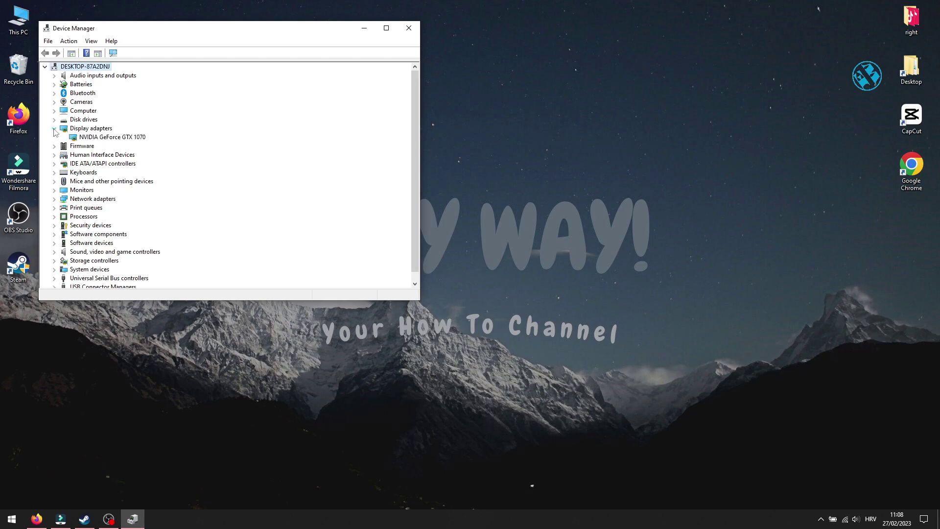
right_click(107, 139)
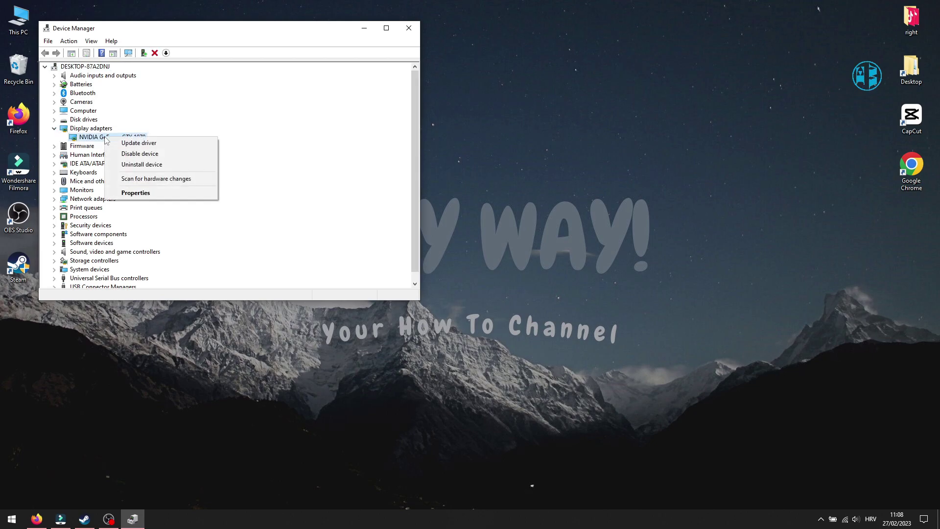
click(139, 143)
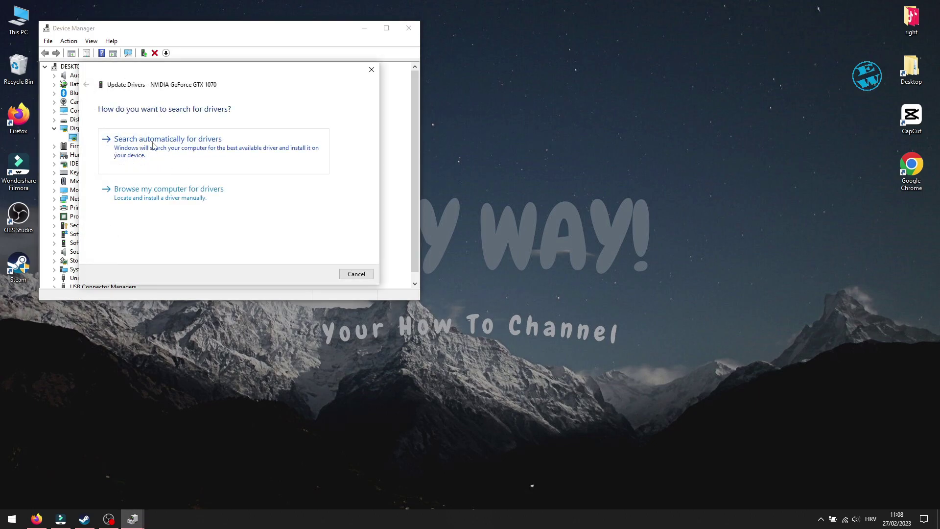
click(153, 145)
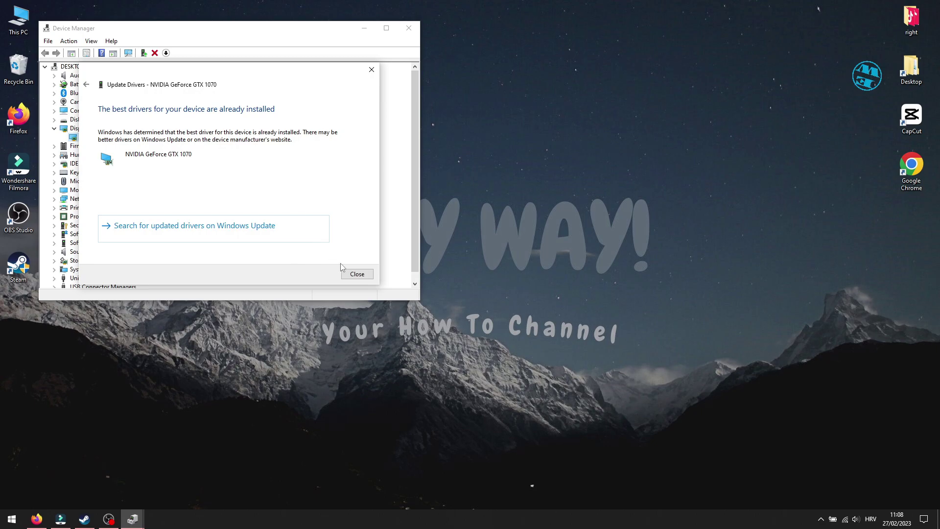
click(348, 273)
Close Device Manager, review the Intel and NVIDIA driver download tabs in Firefox, then close Firefox
click(409, 28)
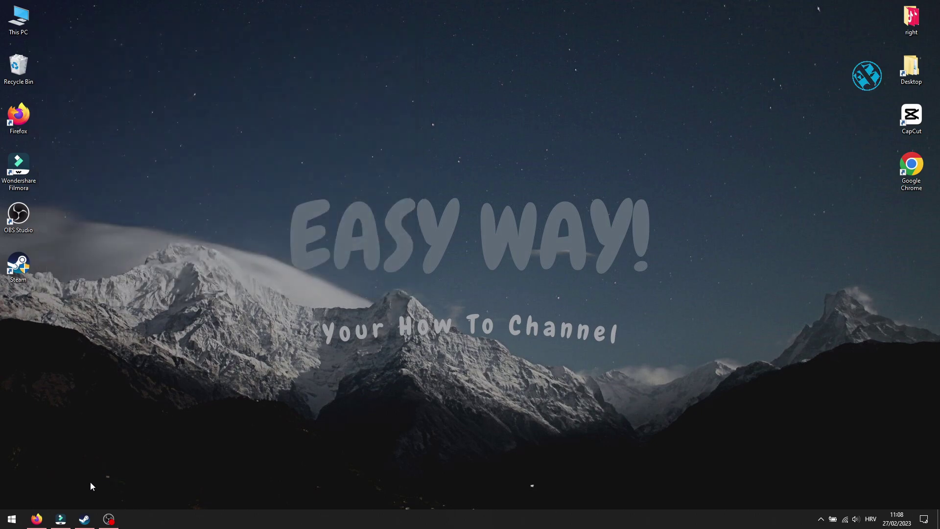
click(37, 519)
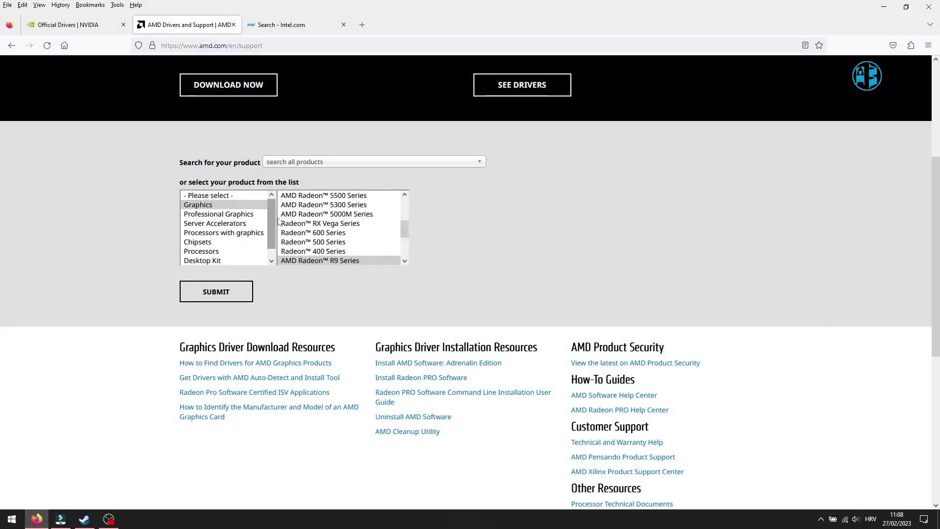
click(292, 26)
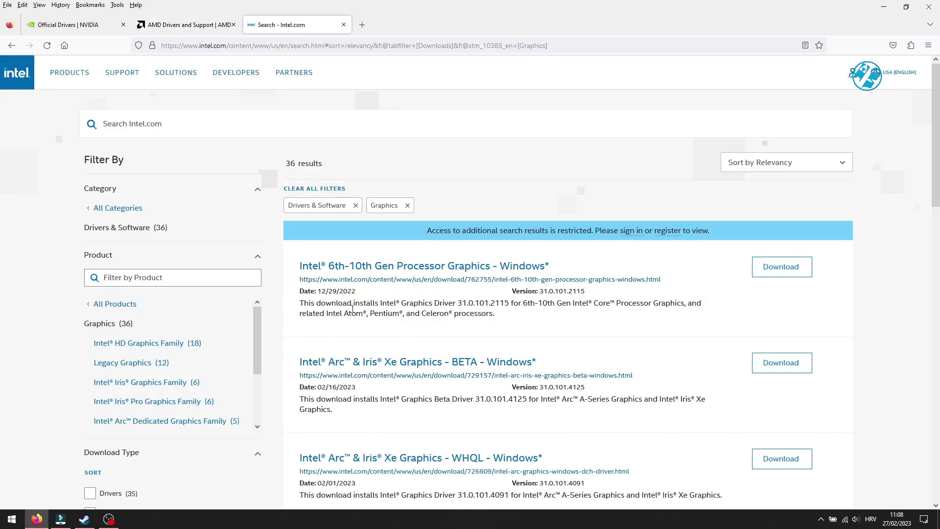
click(100, 25)
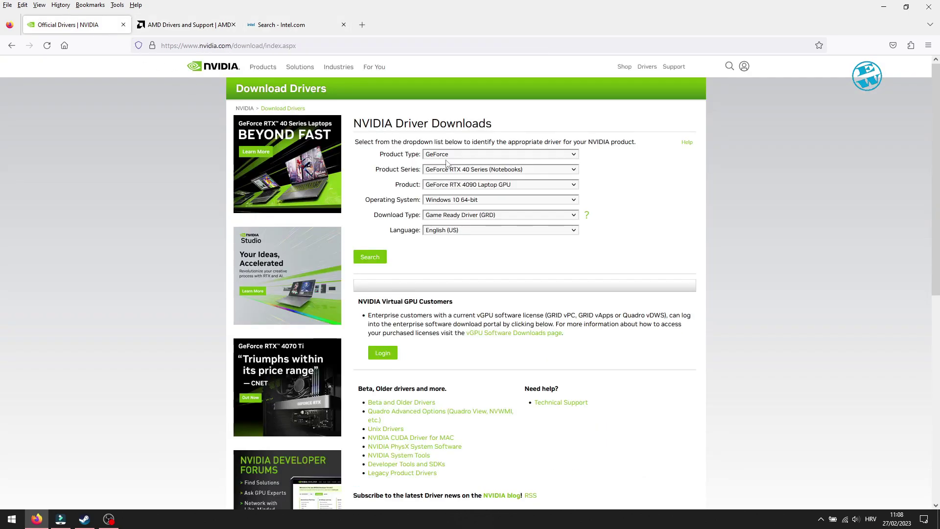
click(928, 7)
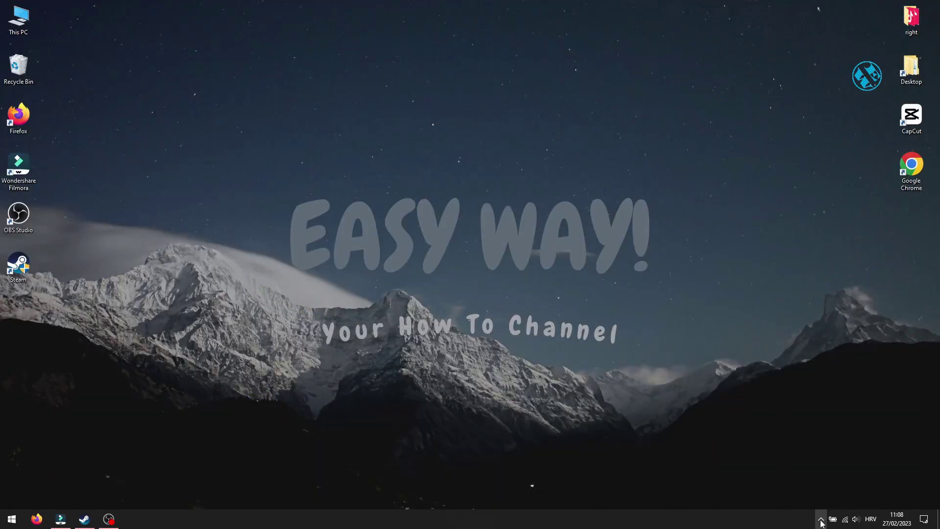
Launch GeForce Experience from the system tray and dismiss its driver tip
click(821, 519)
right_click(802, 498)
click(859, 476)
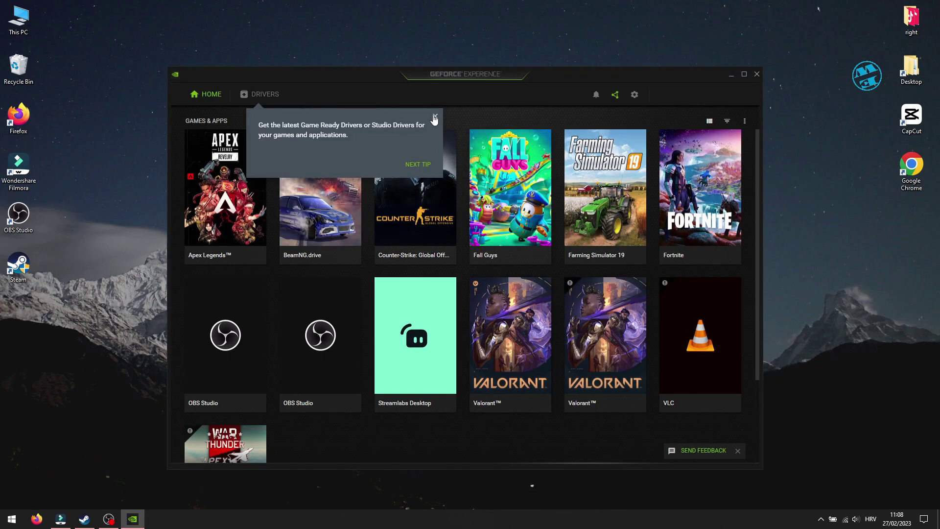
click(435, 116)
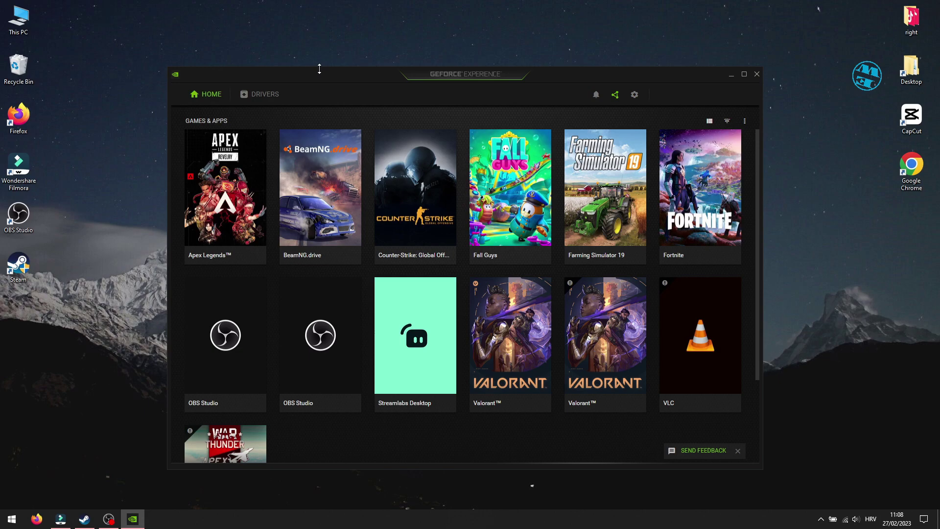
Check for driver updates, confirming Game Ready Driver 528.49 is the latest, then close GeForce Experience
click(270, 97)
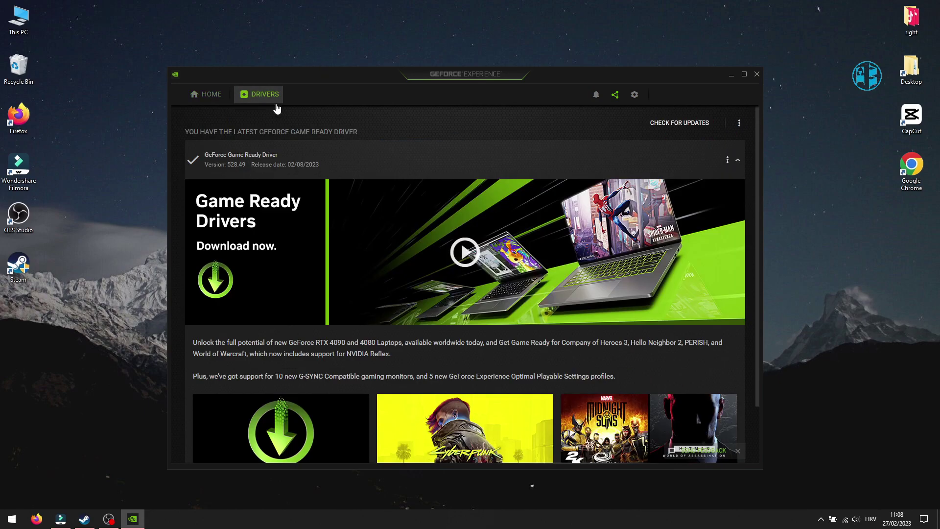
click(667, 125)
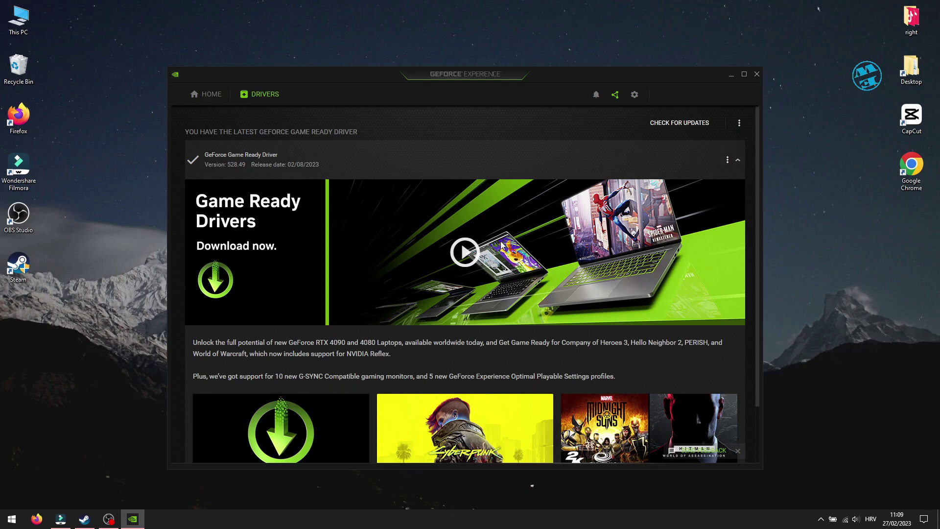
scroll(504, 245, down, 1)
scroll(497, 245, up, 1)
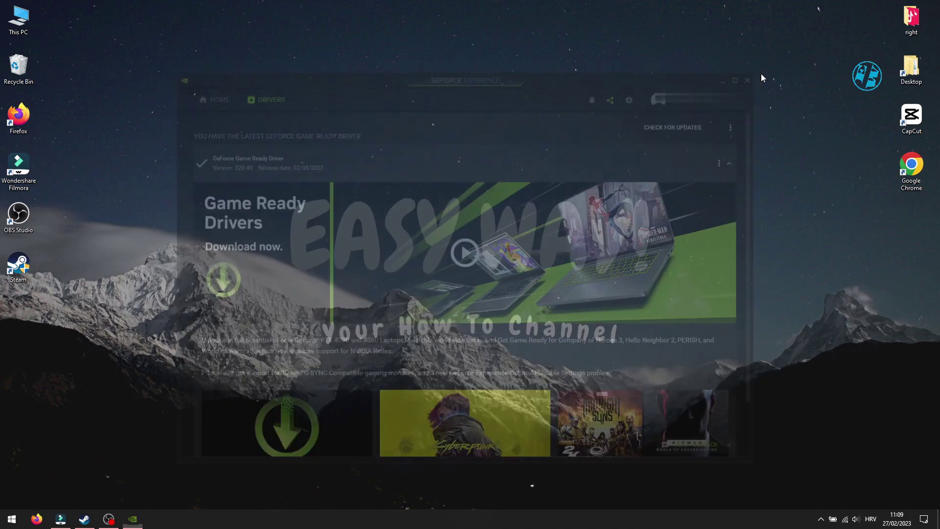
click(757, 73)
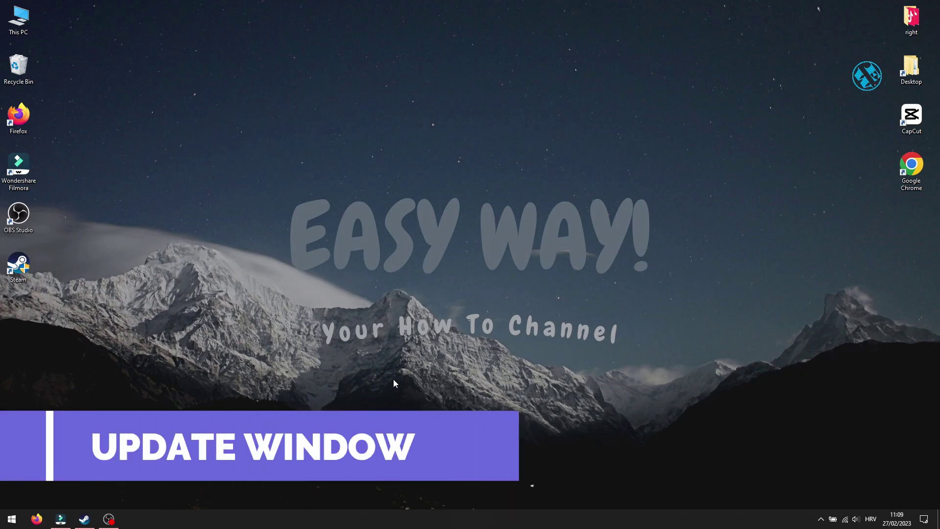
Run a new check for updates under Settings > Update & Security, then close Settings
click(12, 519)
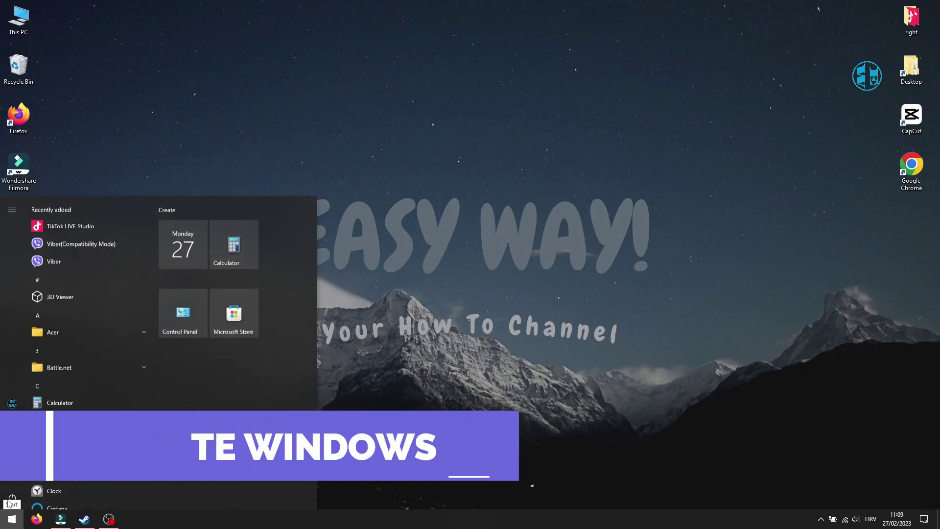
click(19, 476)
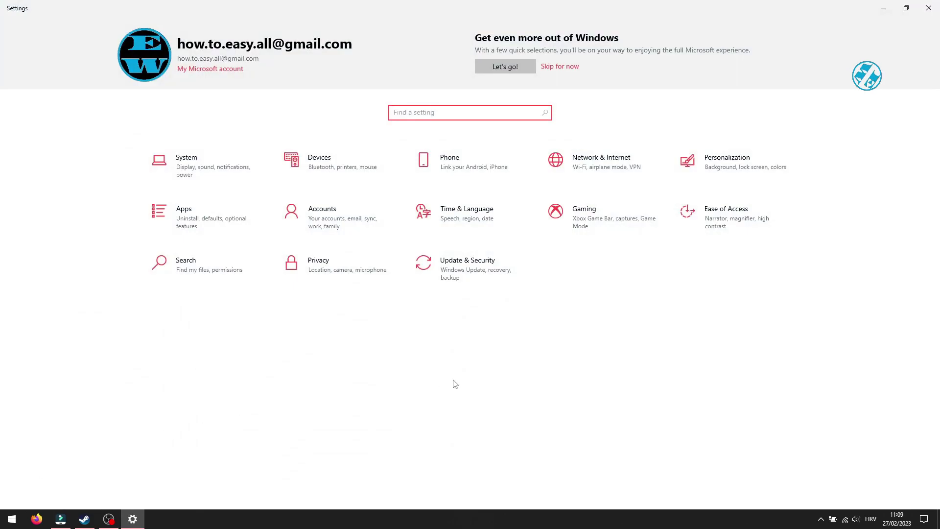
click(463, 270)
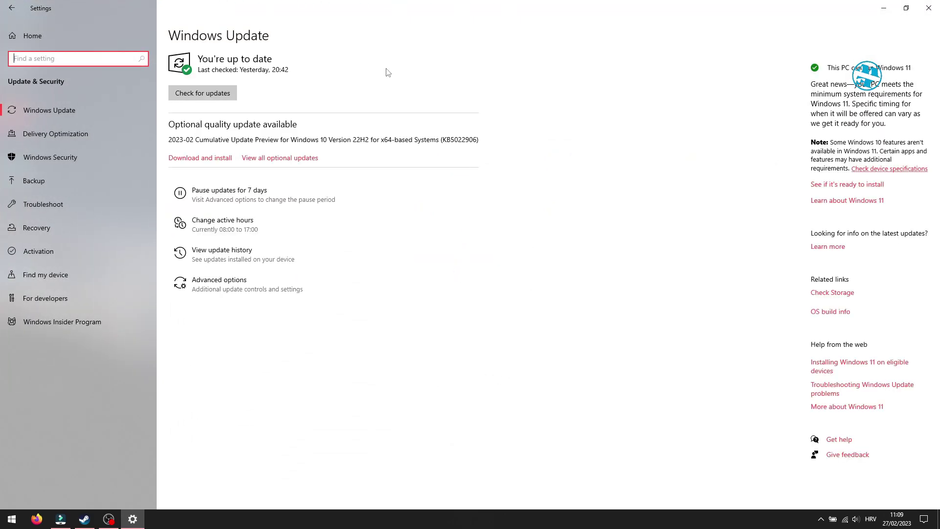
click(207, 98)
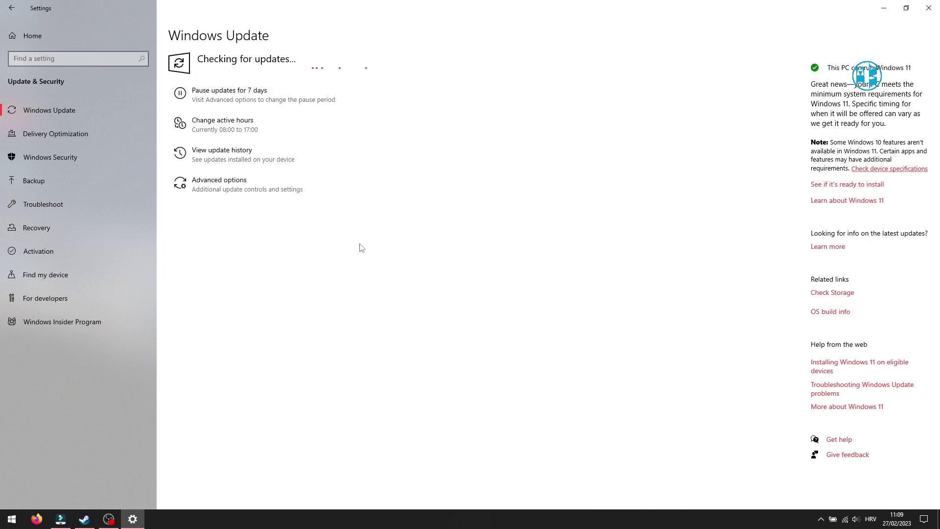
click(928, 10)
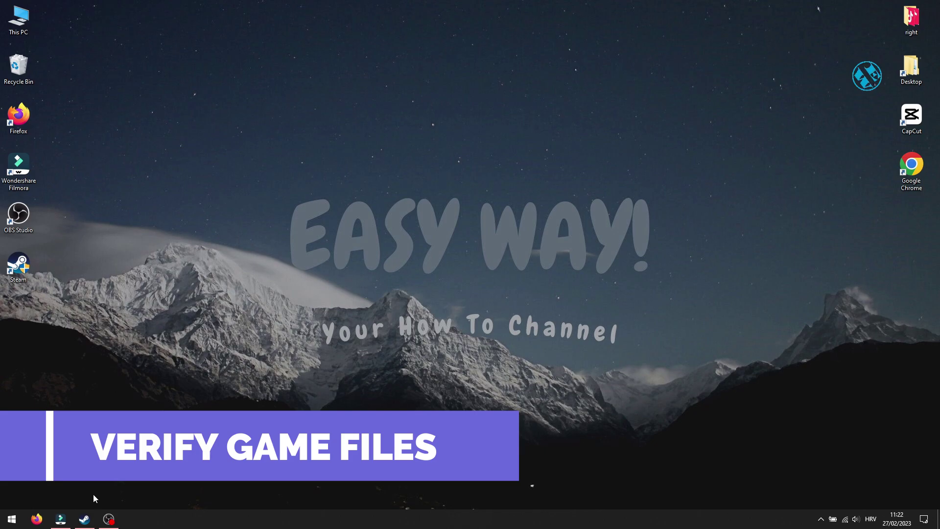
Show Lost Ark's Local Files properties in Steam, listing 74.15 GB on HDD (D:)
click(84, 519)
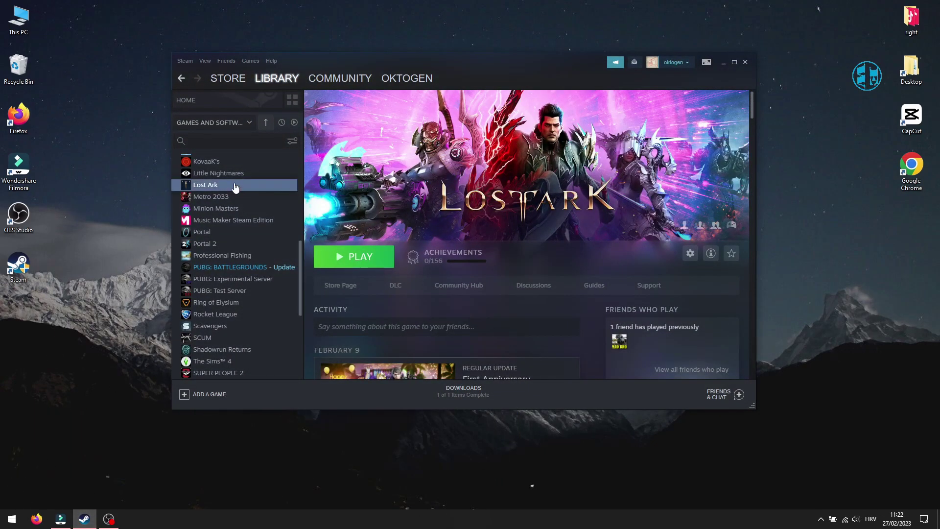
right_click(224, 185)
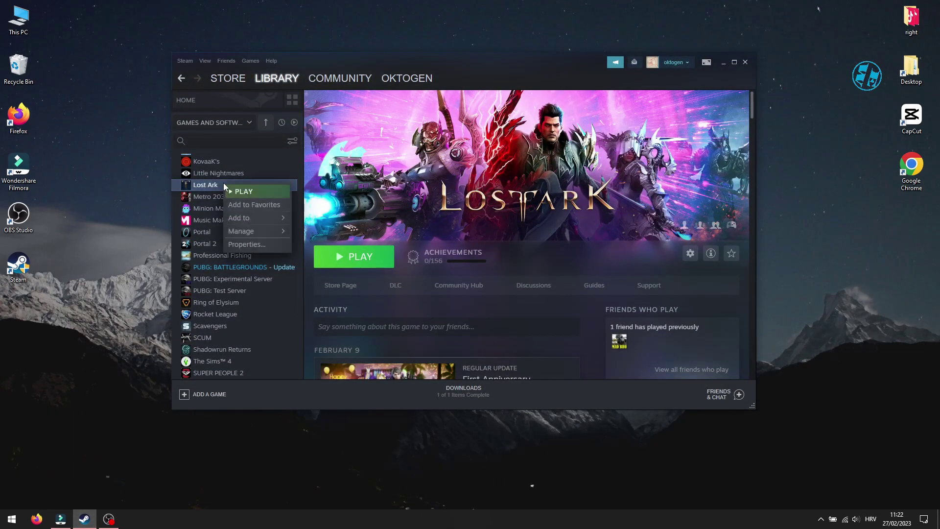
click(250, 244)
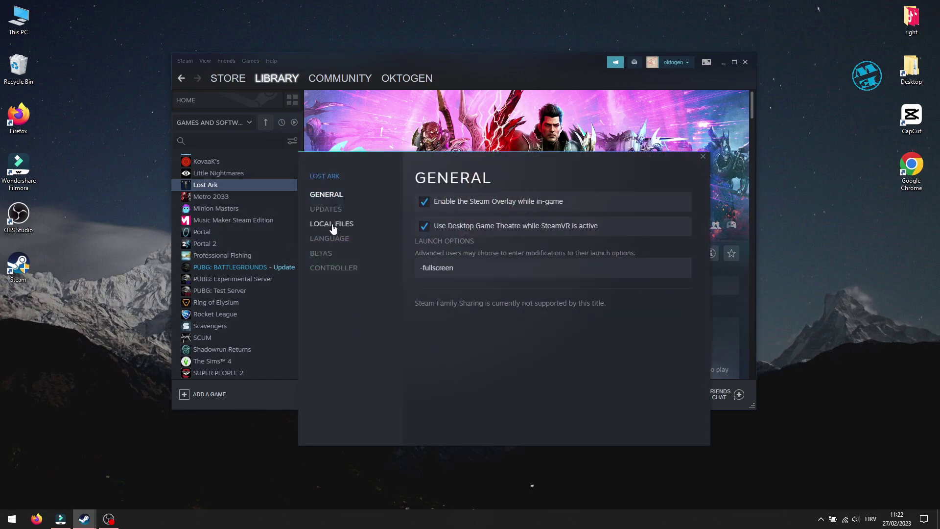
click(332, 226)
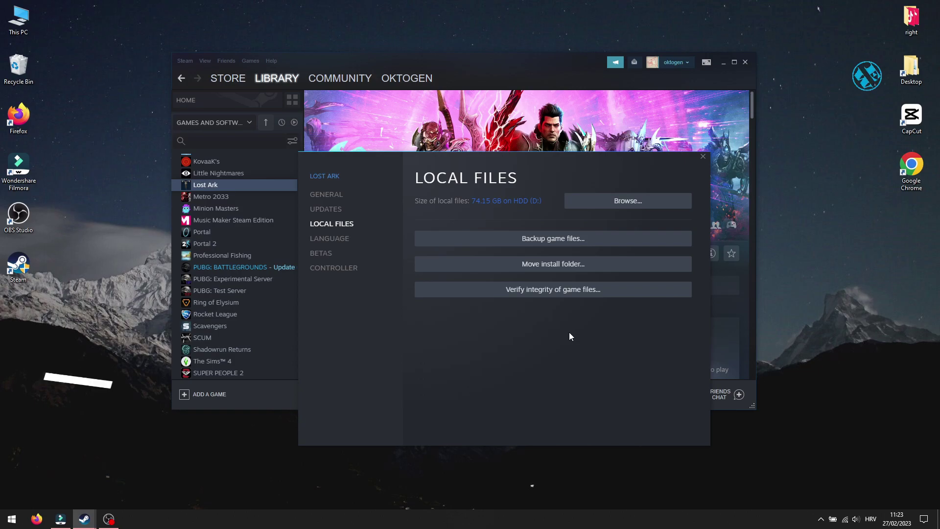
Browse to Lost Ark's Binaries\Win64 folder, closing the Steam properties and library windows
click(625, 201)
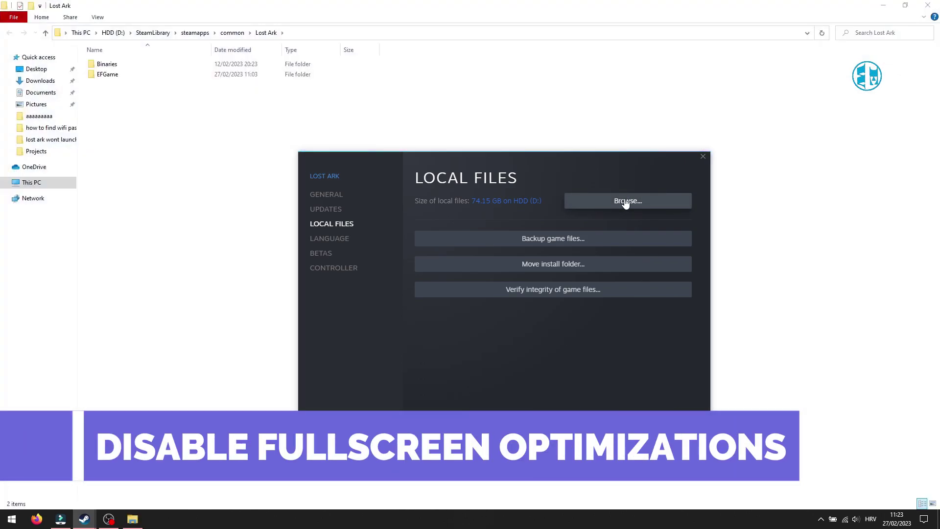
click(702, 157)
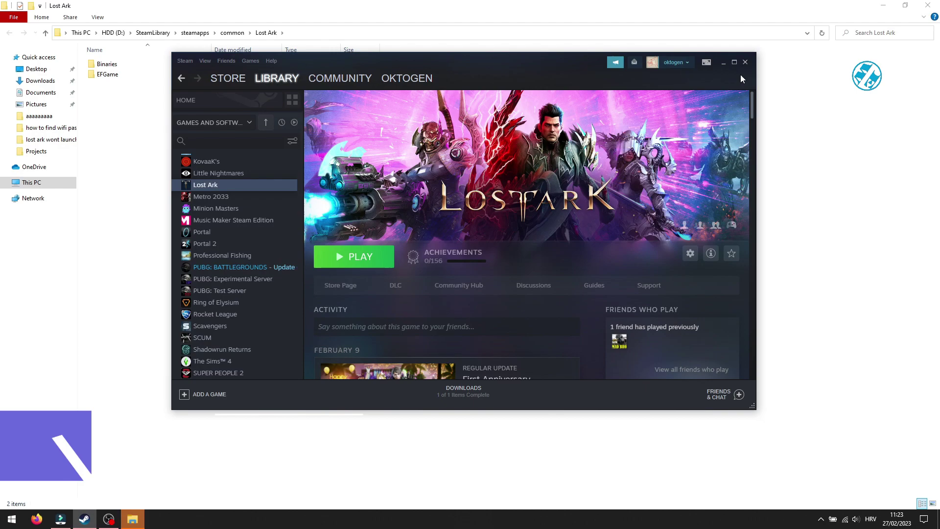
click(722, 64)
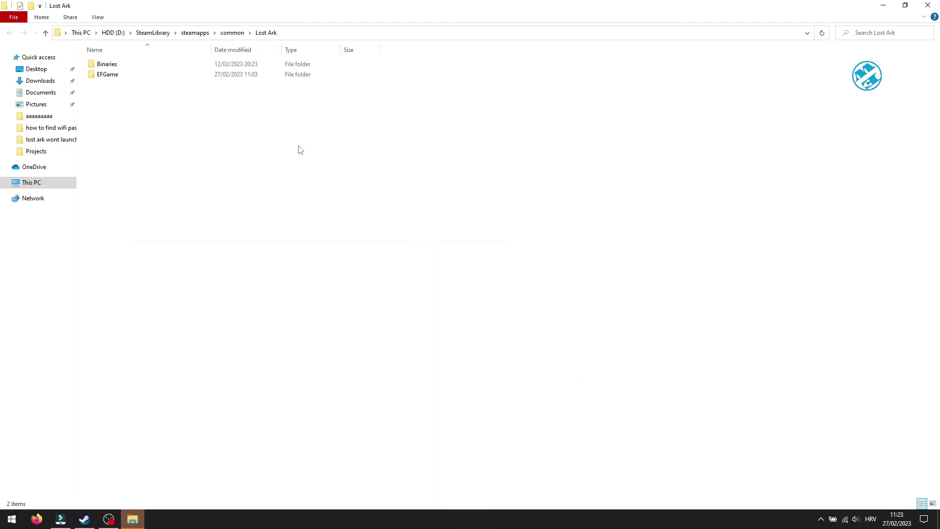
double_click(125, 65)
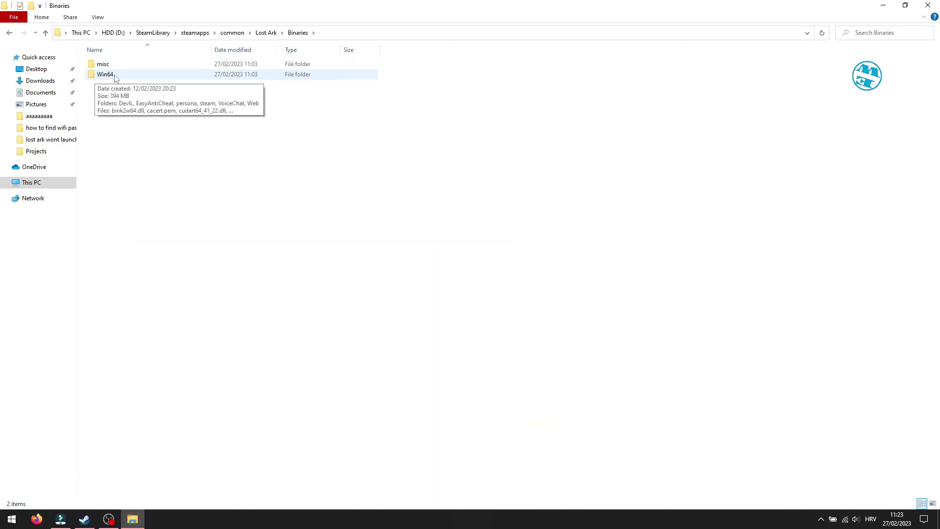
double_click(114, 75)
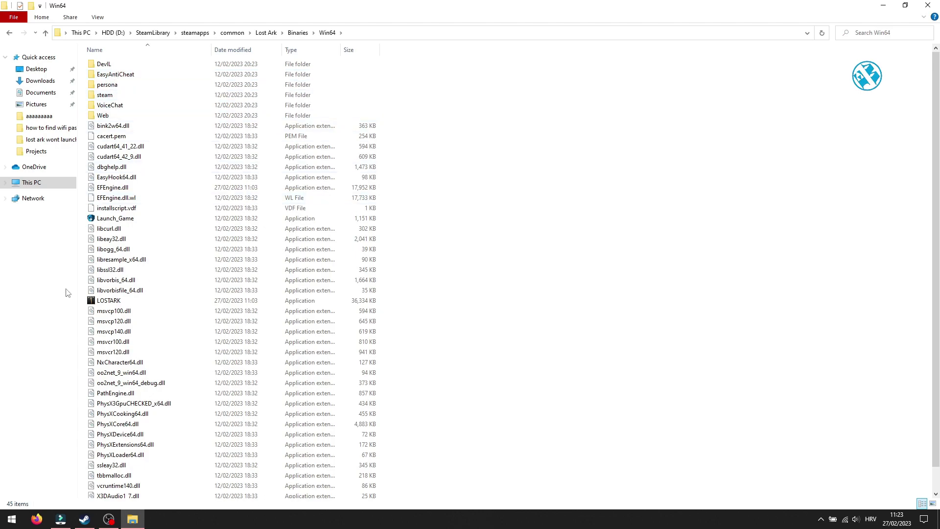
scroll(113, 303, down, 1)
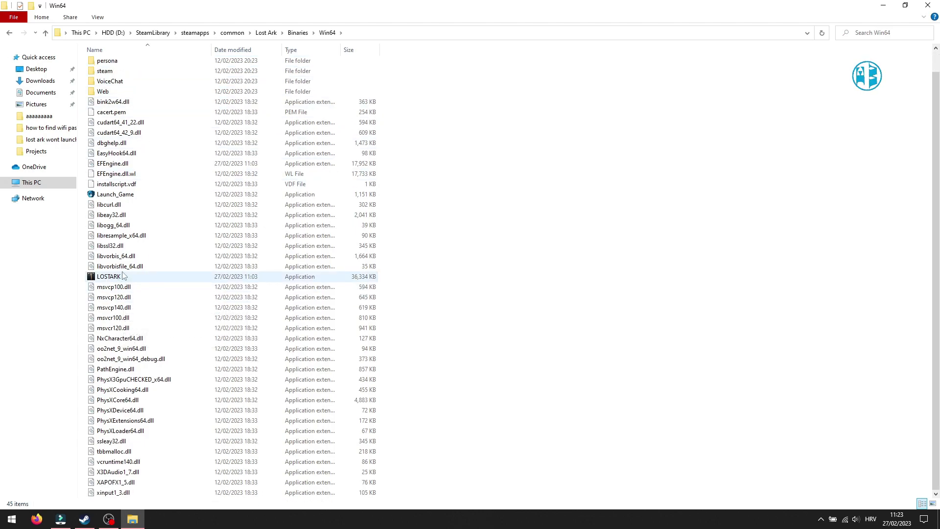
Disable fullscreen optimizations in LOSTARK.exe's Compatibility properties and apply the change
right_click(112, 277)
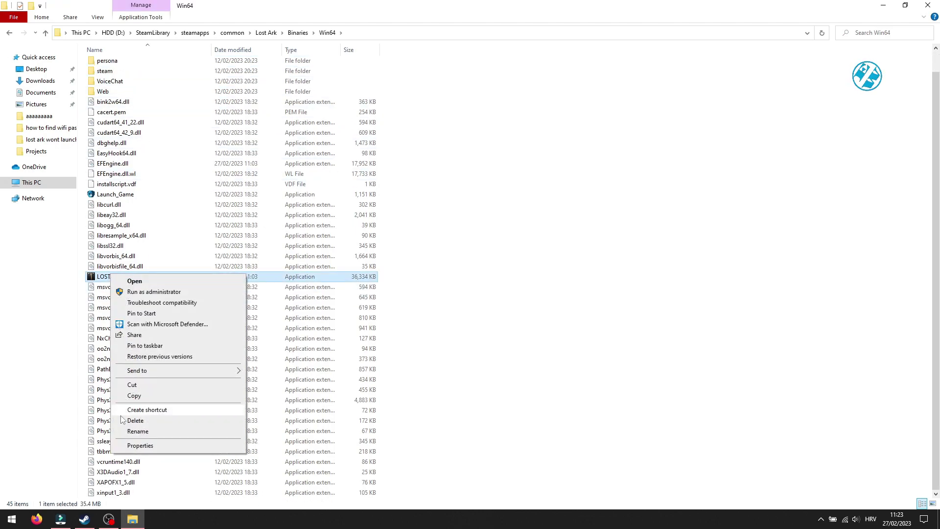
click(140, 445)
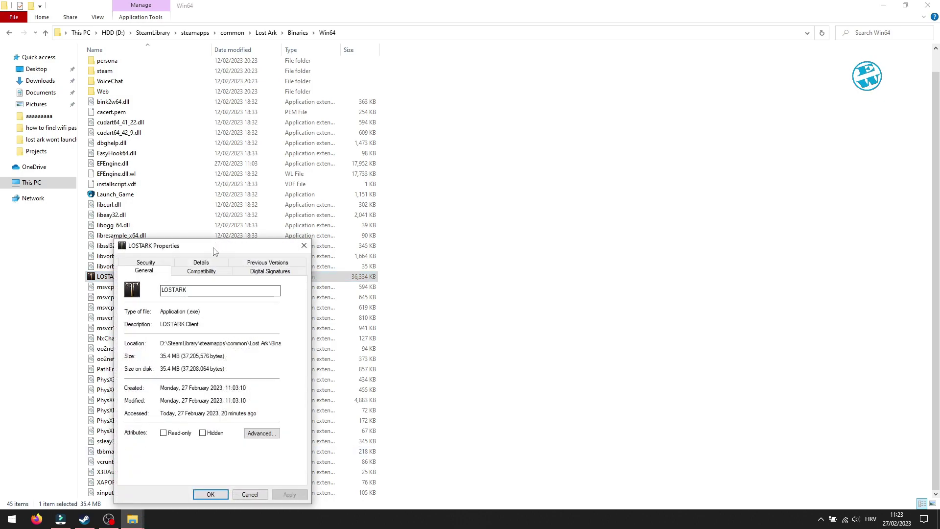
drag(218, 245, 464, 100)
click(447, 126)
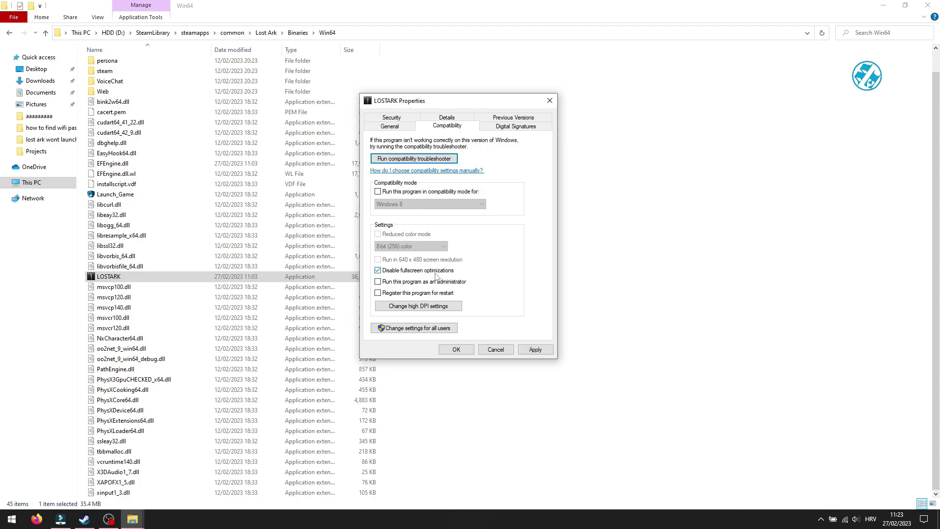
click(535, 349)
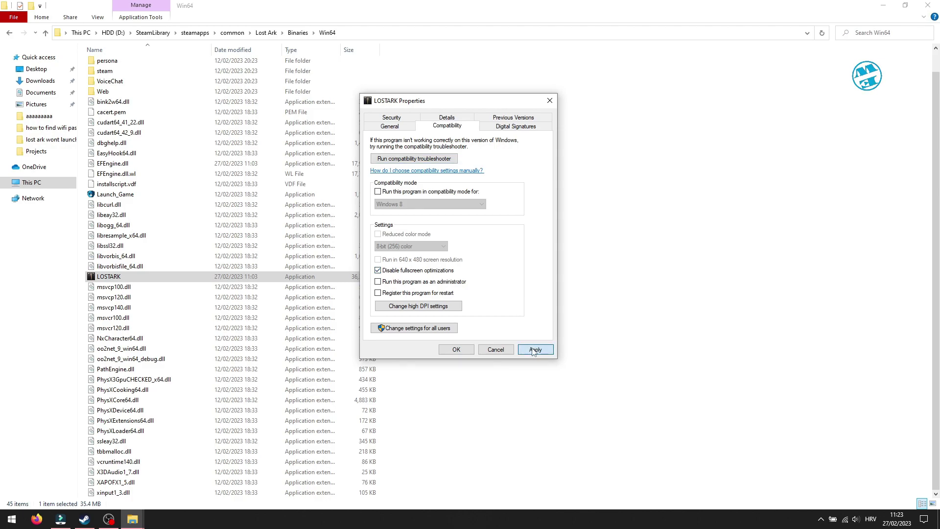
click(460, 349)
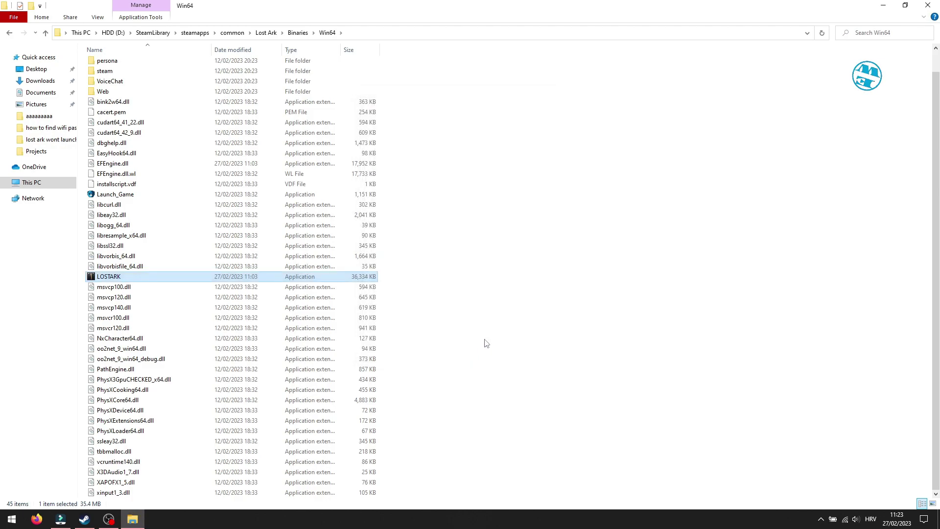
Close File Explorer and enter -fullscreen in Lost Ark's Steam Launch Options
click(933, 7)
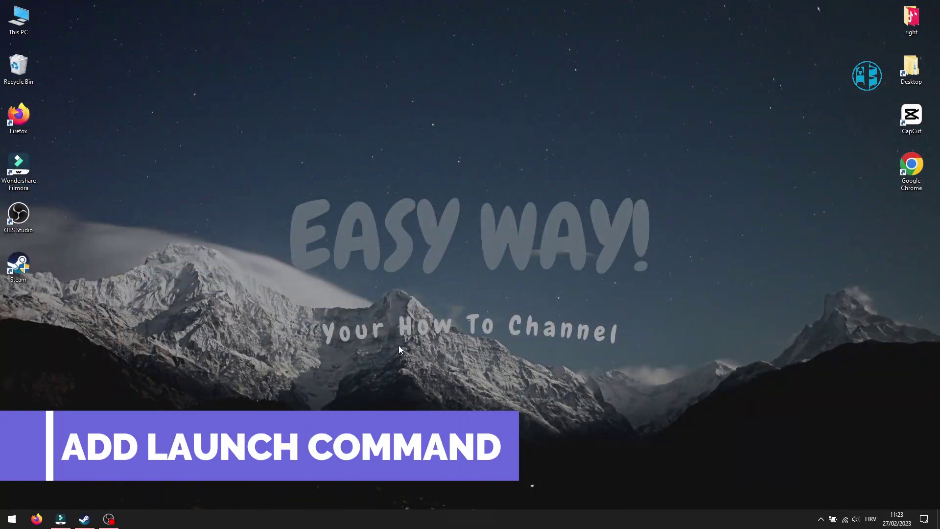
click(110, 522)
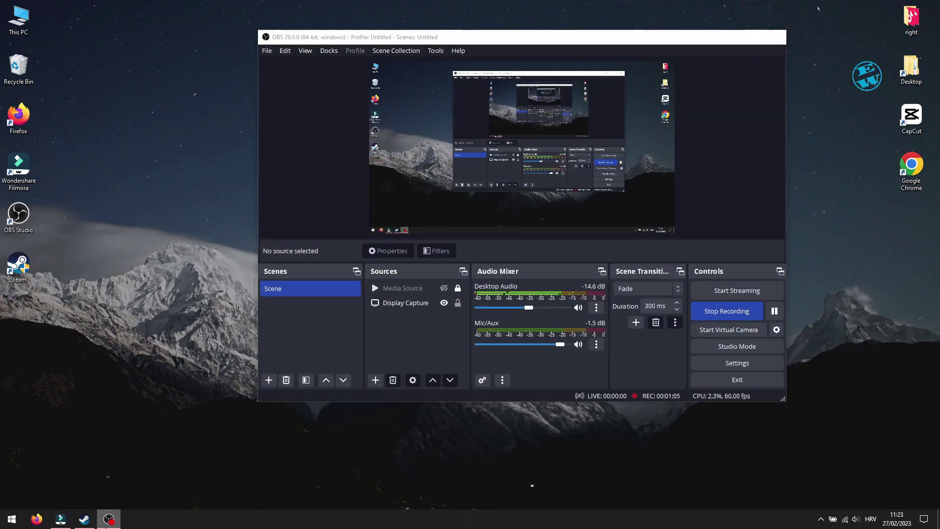
click(84, 518)
right_click(219, 185)
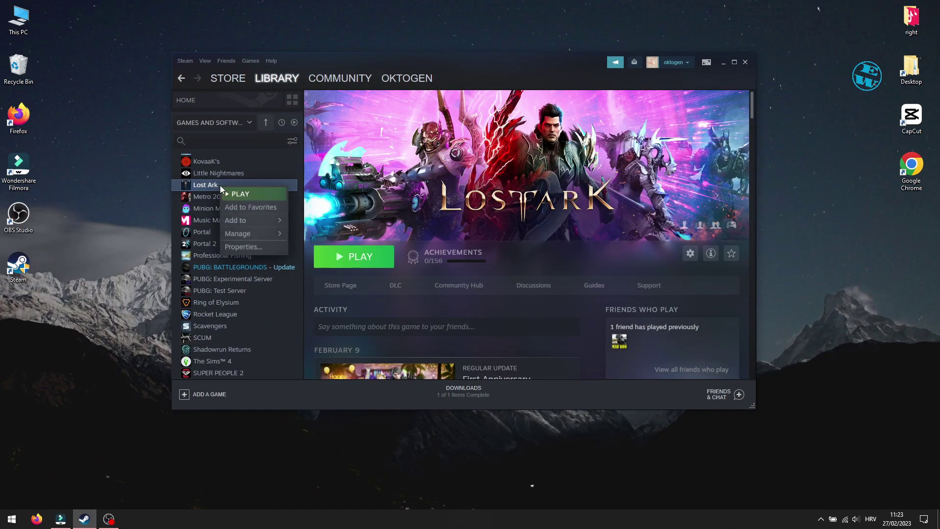
click(241, 247)
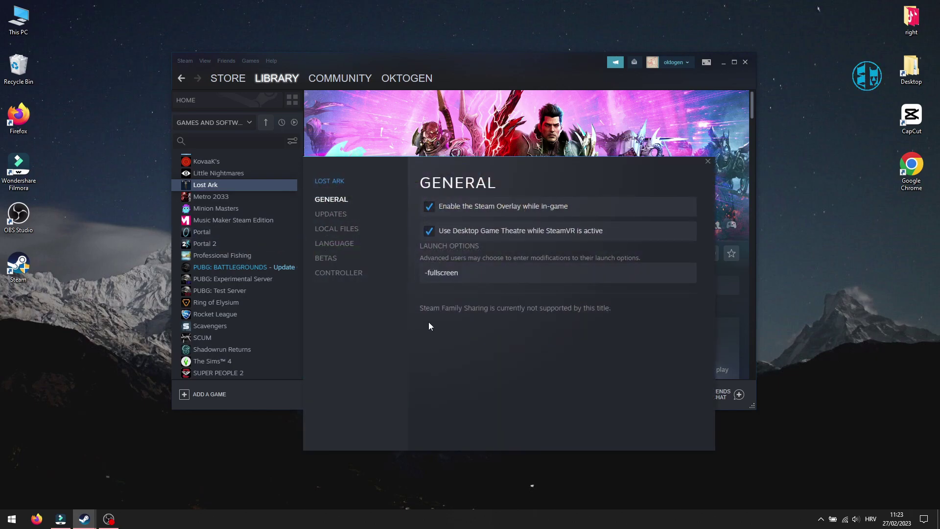
click(469, 273)
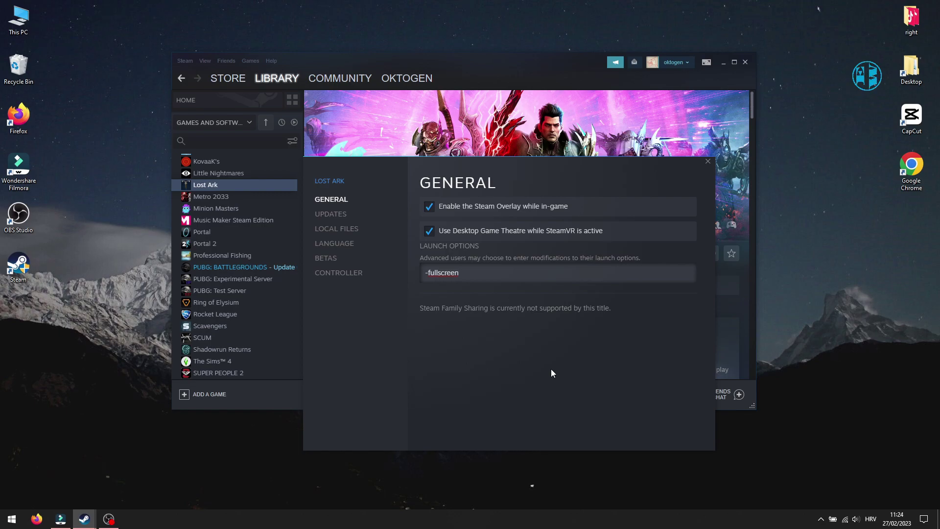
Untick 'Enable the Steam Overlay while in-game' for Lost Ark, close properties and minimize Steam
click(429, 207)
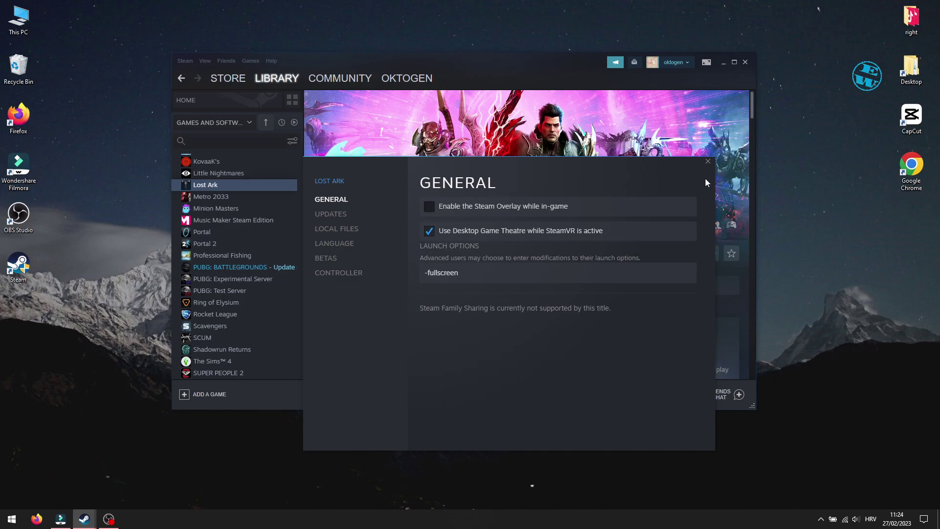
click(708, 162)
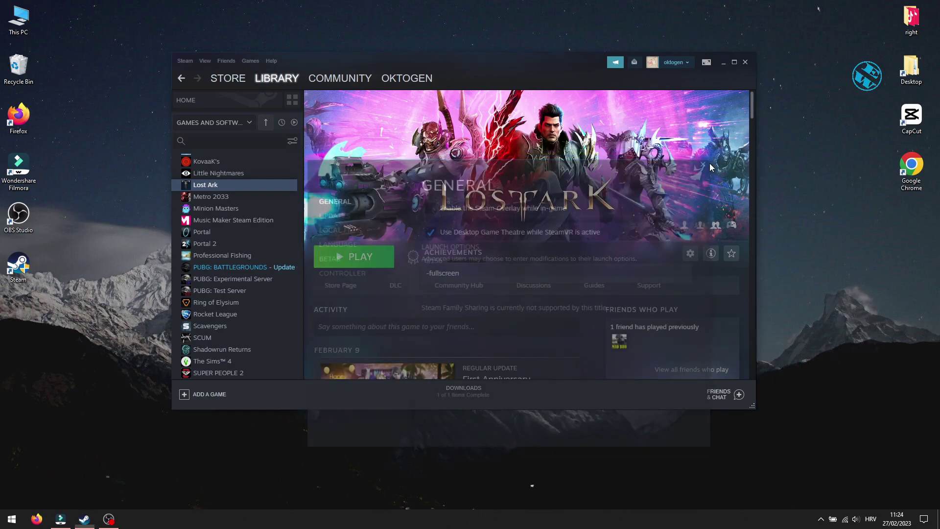
click(723, 63)
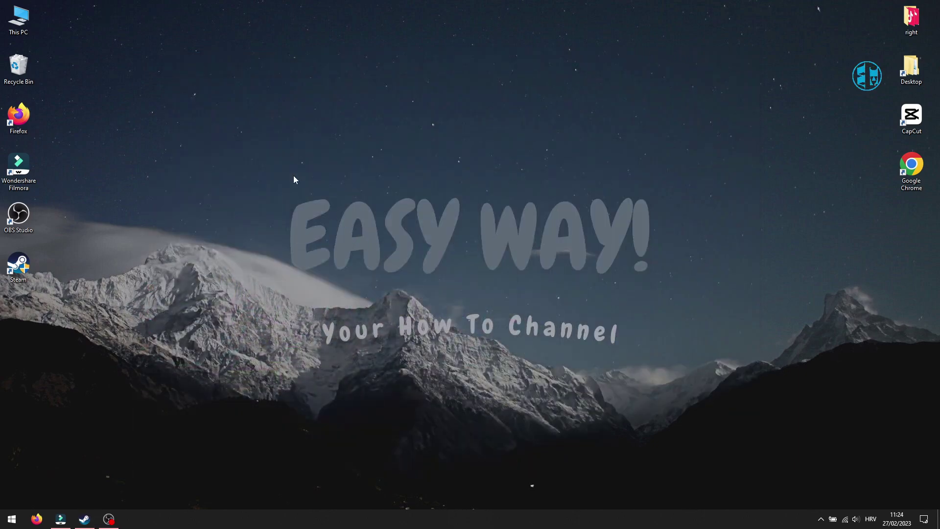